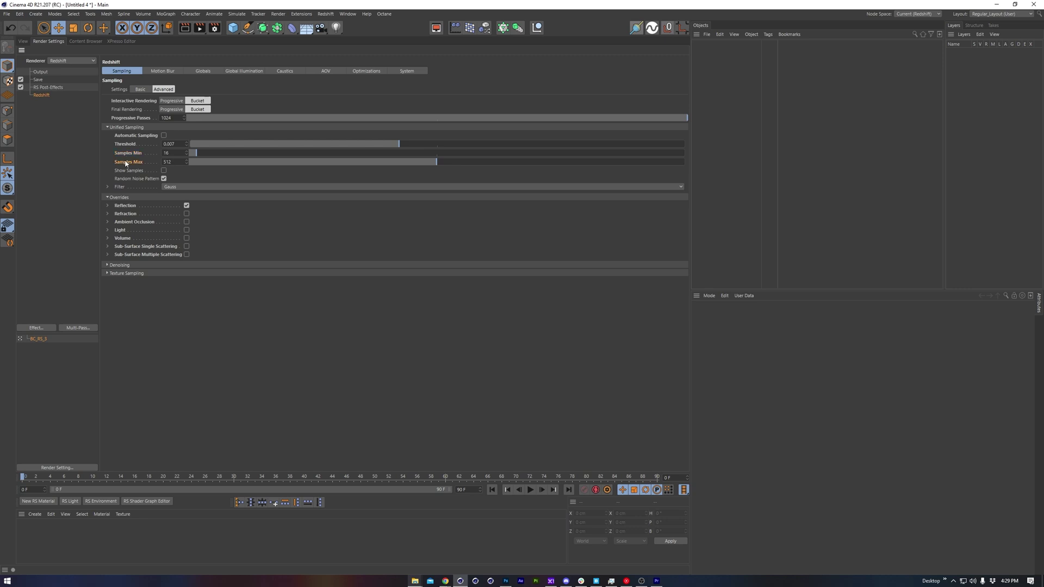
# - Try Threshold values 0.25 and 0.5, then return the Threshold to 0.007
pyautogui.click(180, 143)
pyautogui.press('BackSpace')
pyautogui.write('.25')
pyautogui.press('Return')
pyautogui.doubleClick(179, 144)
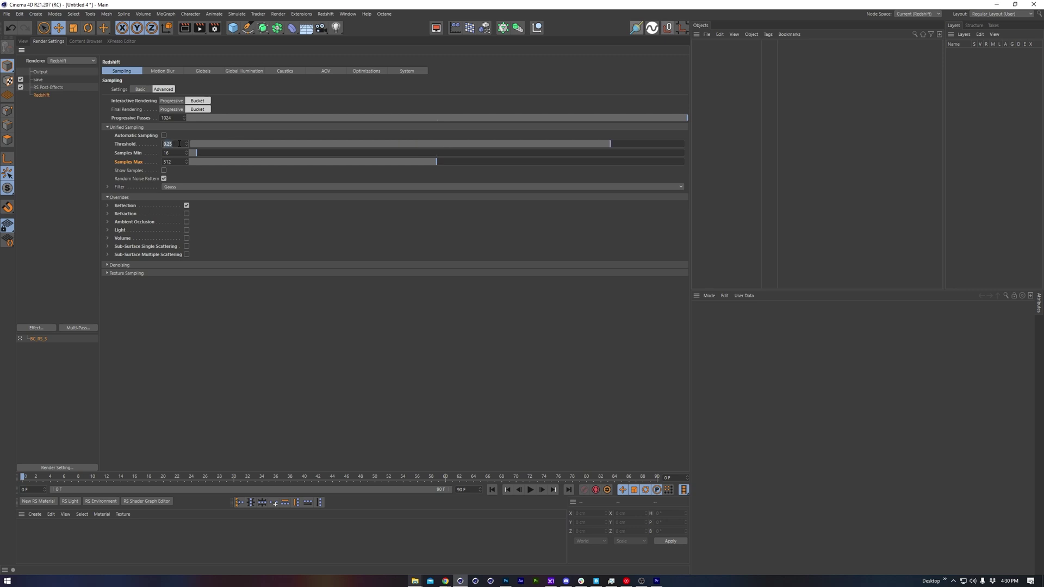
pyautogui.write('.5')
pyautogui.press('Return')
pyautogui.doubleClick(179, 143)
pyautogui.write('.007')
pyautogui.press('Return')
# - Toggle the Refraction override on and off, and switch off the Reflection override
pyautogui.click(122, 207)
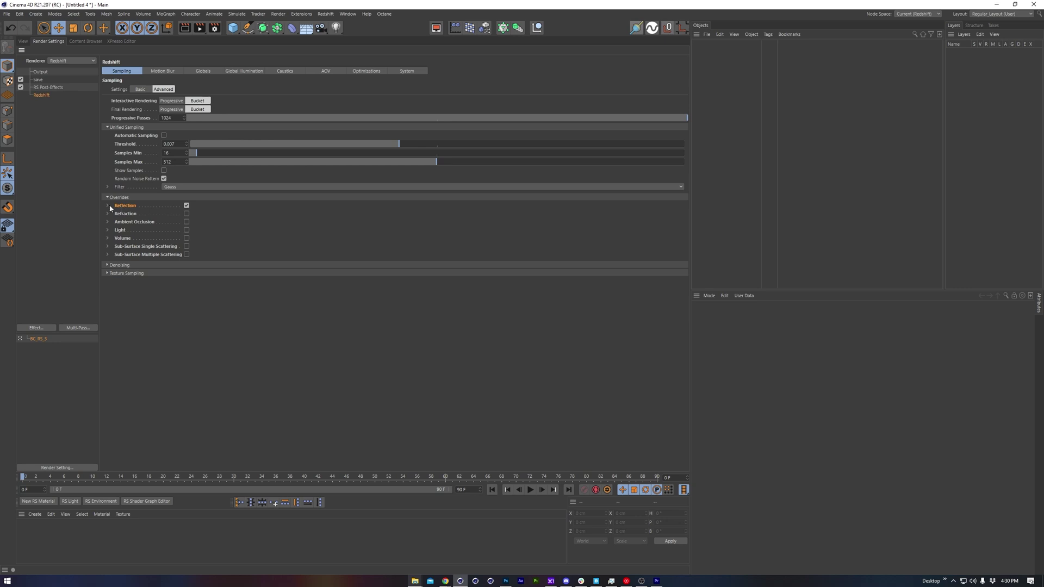
pyautogui.click(108, 206)
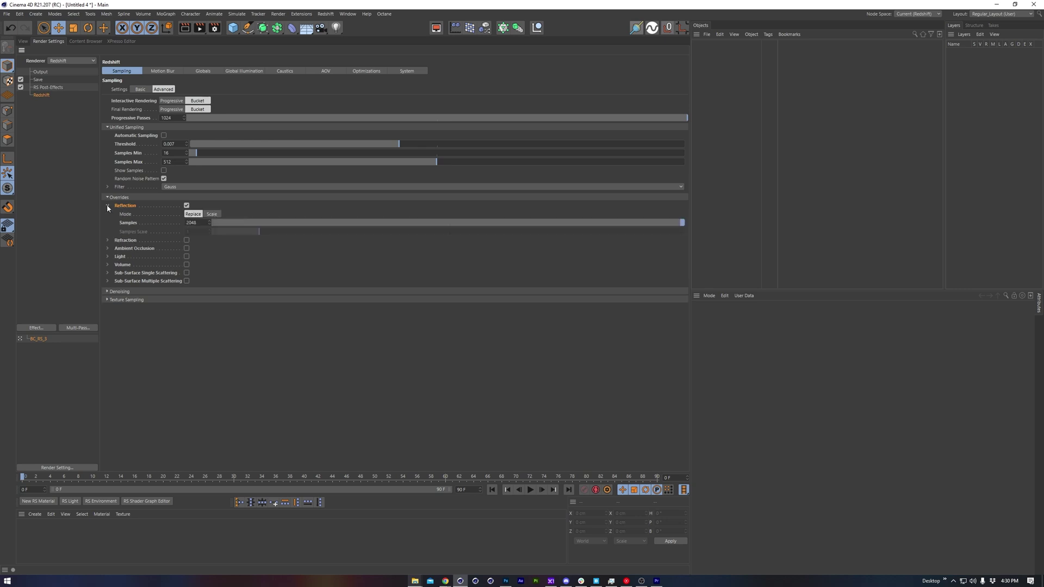
pyautogui.click(107, 205)
pyautogui.click(107, 214)
pyautogui.click(187, 214)
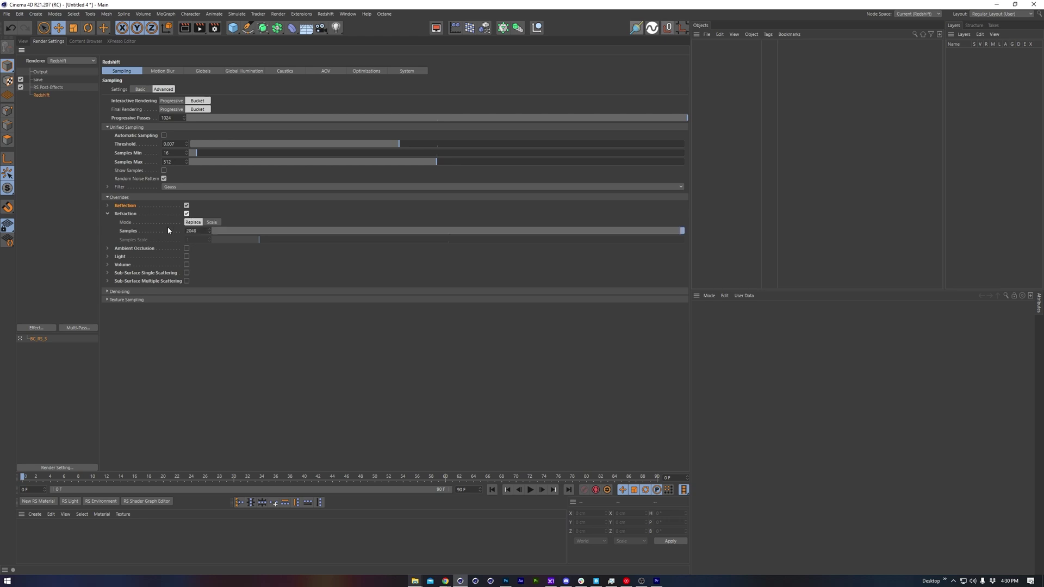
pyautogui.click(124, 232)
pyautogui.click(187, 213)
pyautogui.click(186, 206)
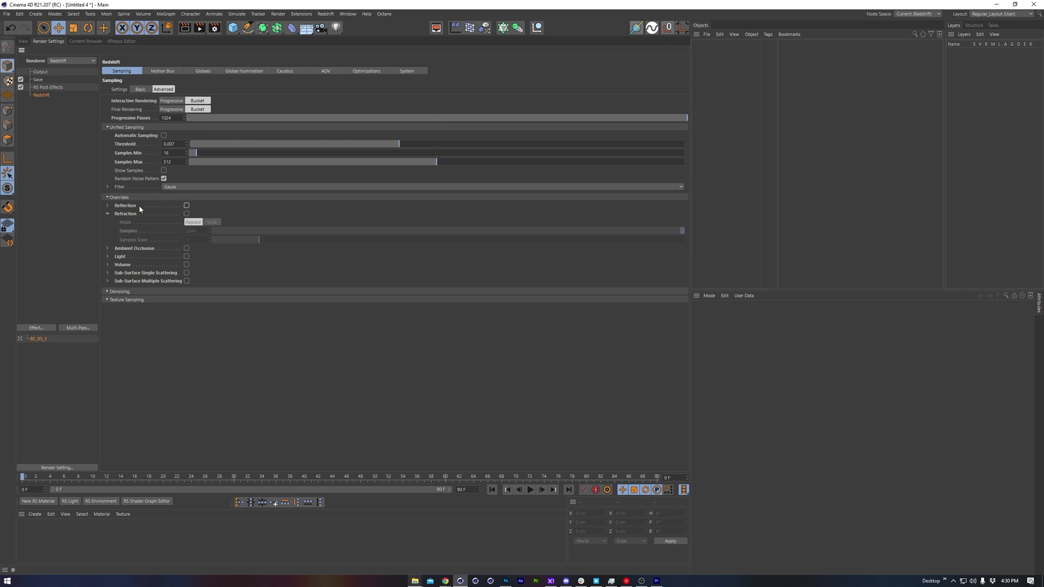
pyautogui.click(107, 214)
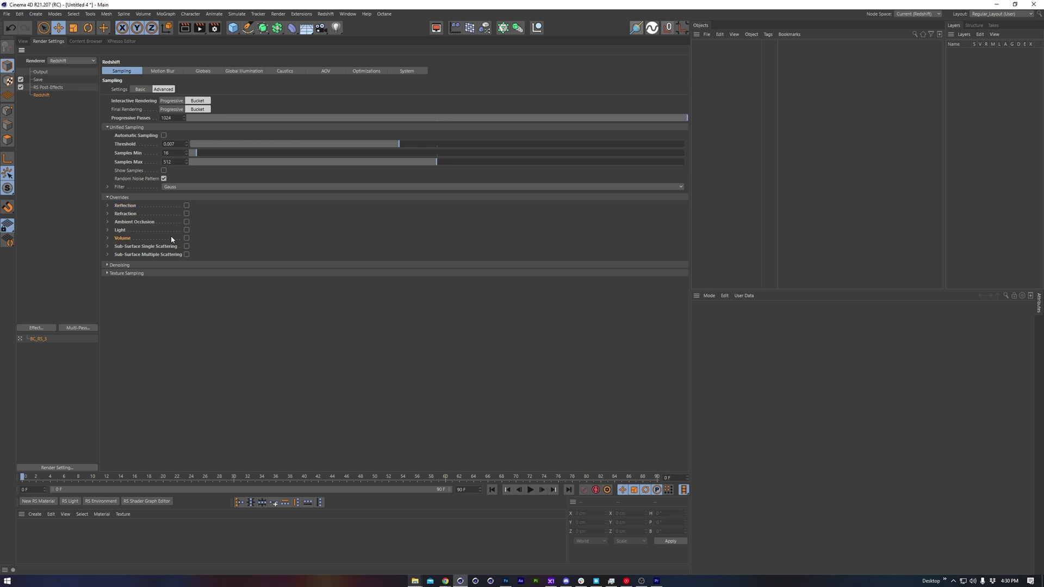
# - Toggle the Volume override on and off, then expand the Reflection override options
pyautogui.click(109, 238)
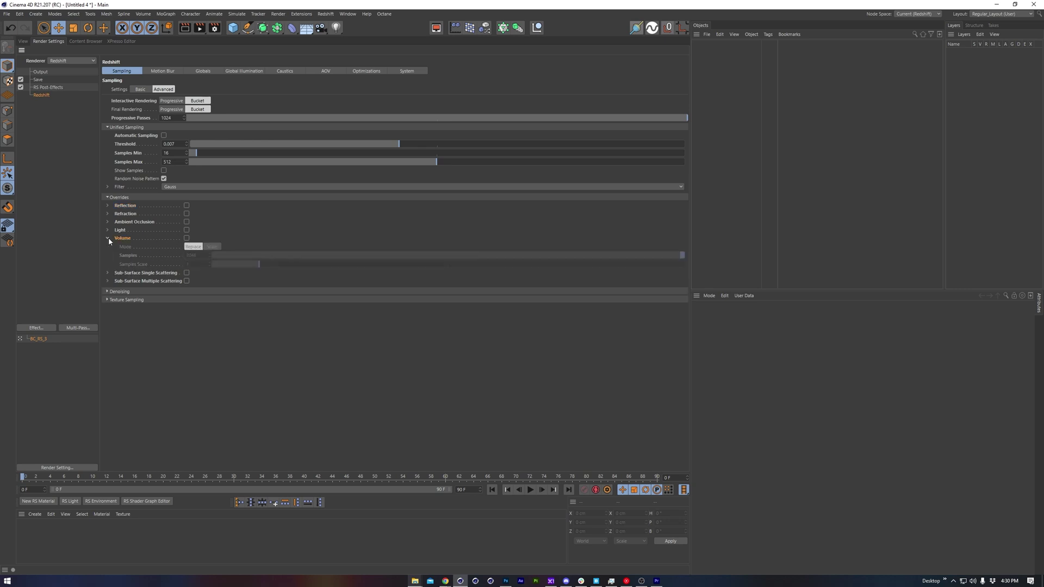
pyautogui.click(187, 238)
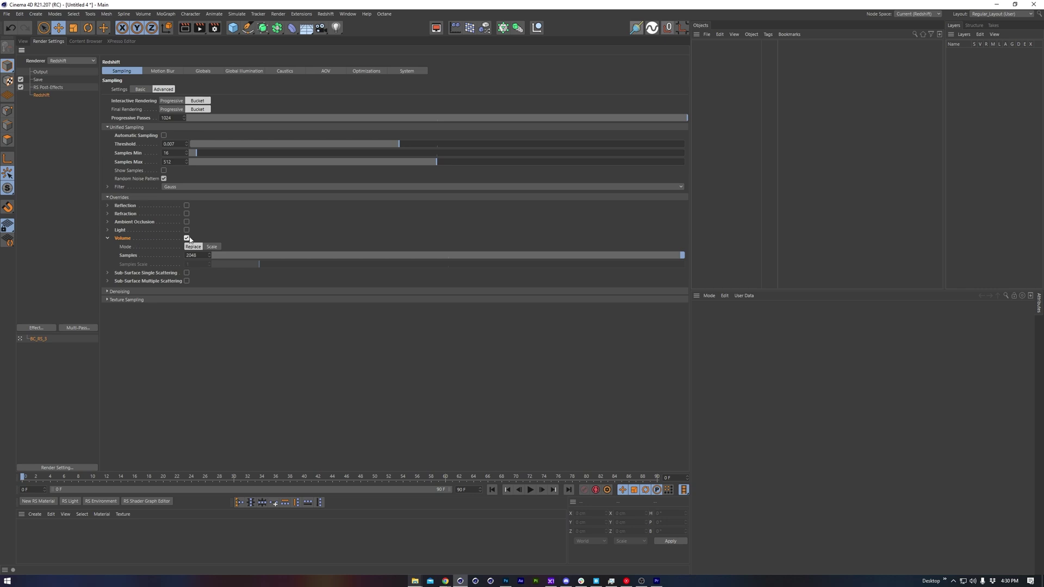
pyautogui.click(186, 238)
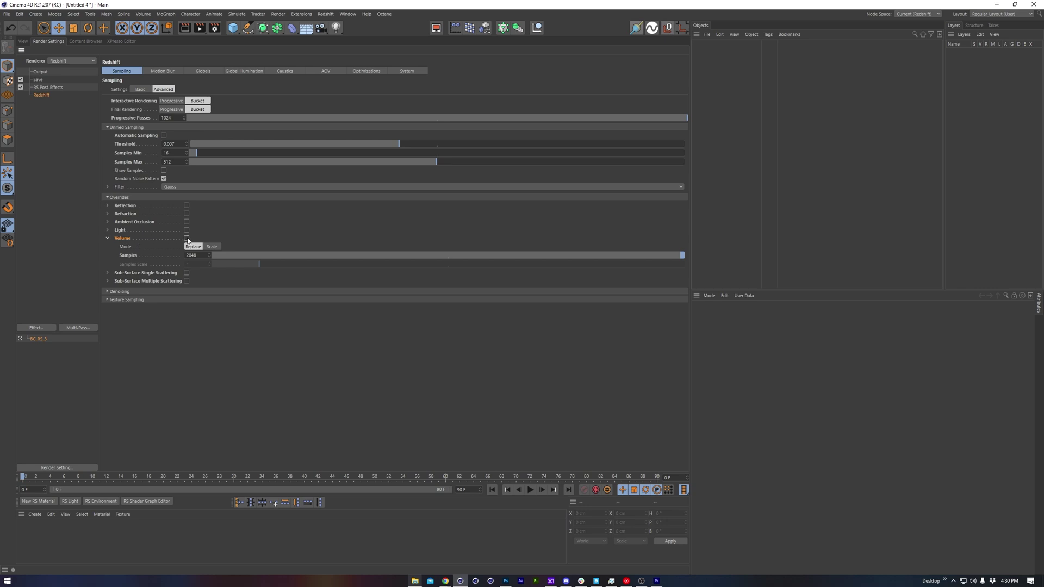
pyautogui.click(108, 237)
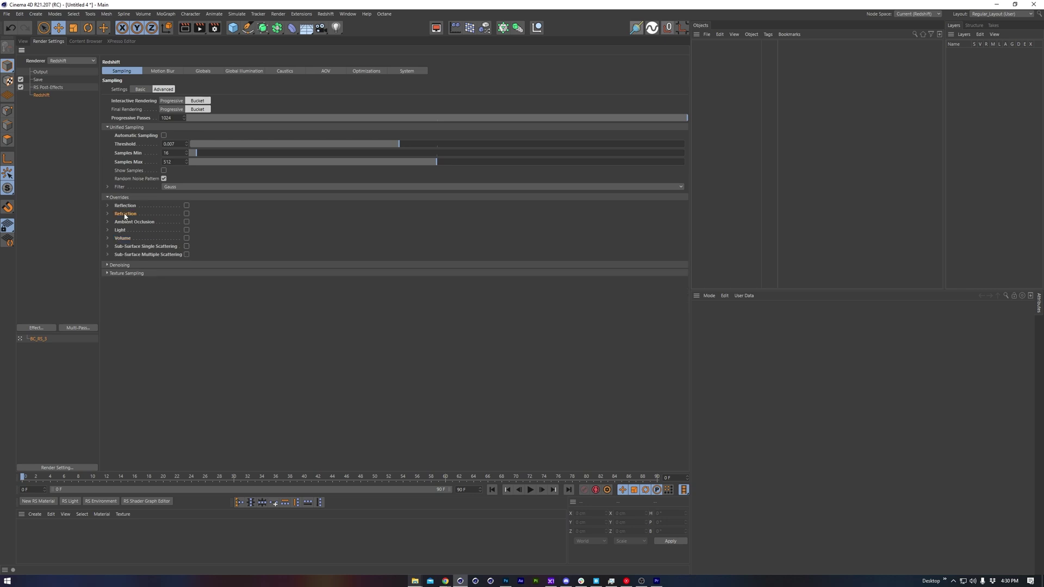
pyautogui.click(128, 214)
pyautogui.click(108, 206)
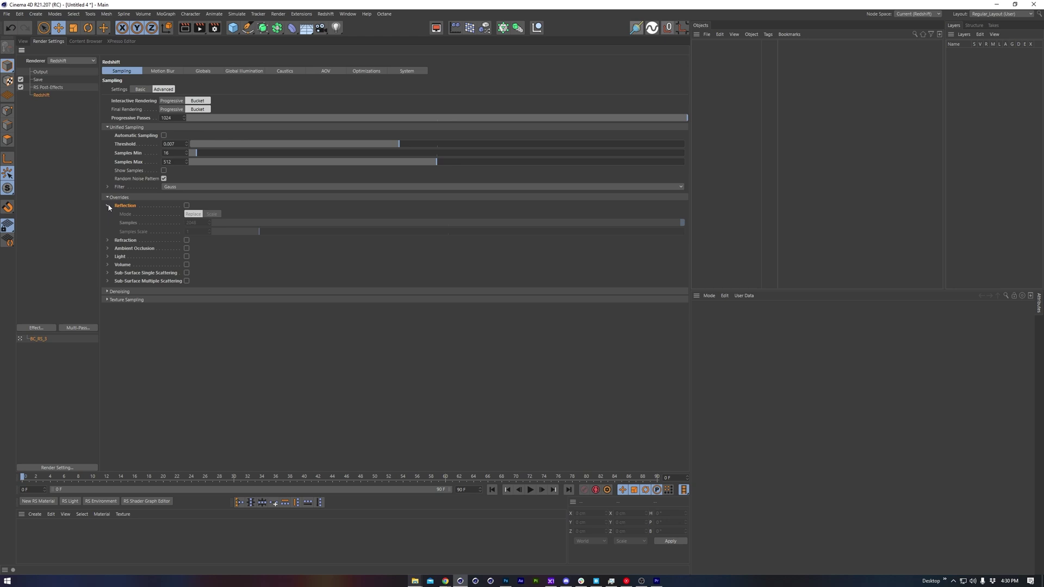
# - Re-enable the Reflection override and confirm its Samples at 2048
pyautogui.click(186, 205)
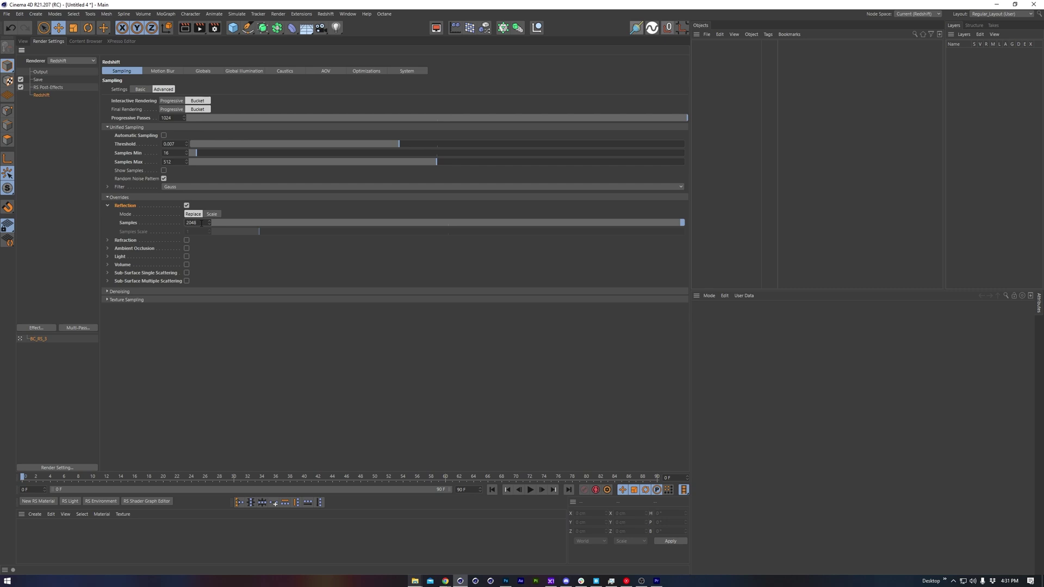
pyautogui.press('Return')
pyautogui.doubleClick(203, 222)
pyautogui.press('Return')
# - On the Global Illumination page, keep Brute Force as secondary engine and select the Rays field
pyautogui.click(240, 71)
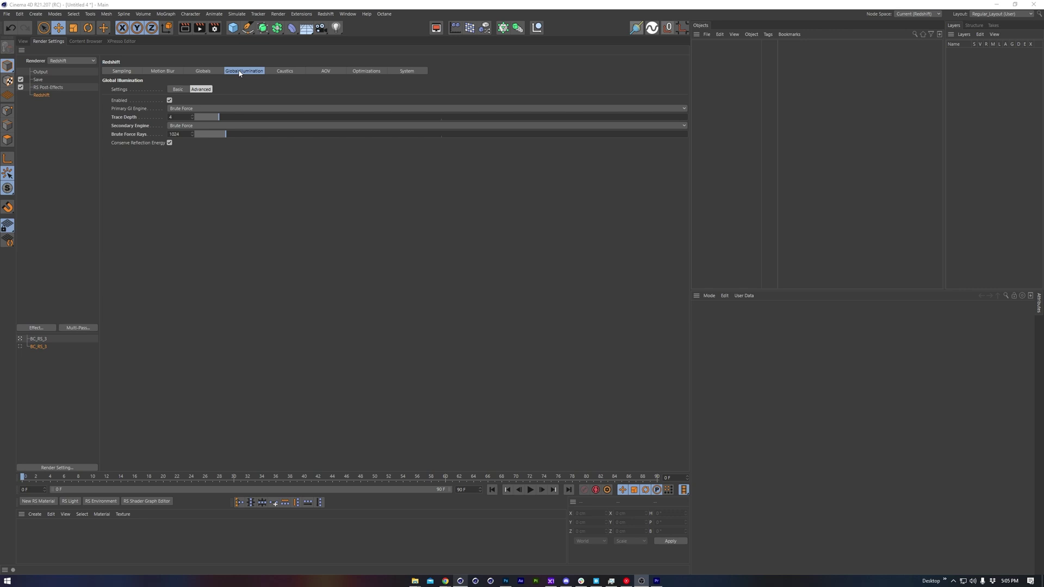
pyautogui.click(127, 108)
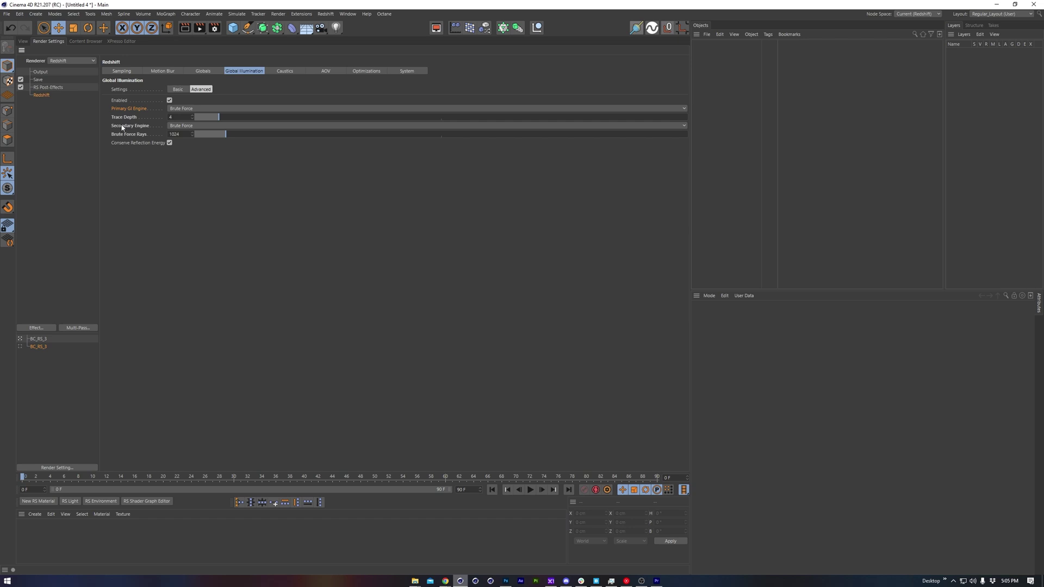
pyautogui.click(200, 126)
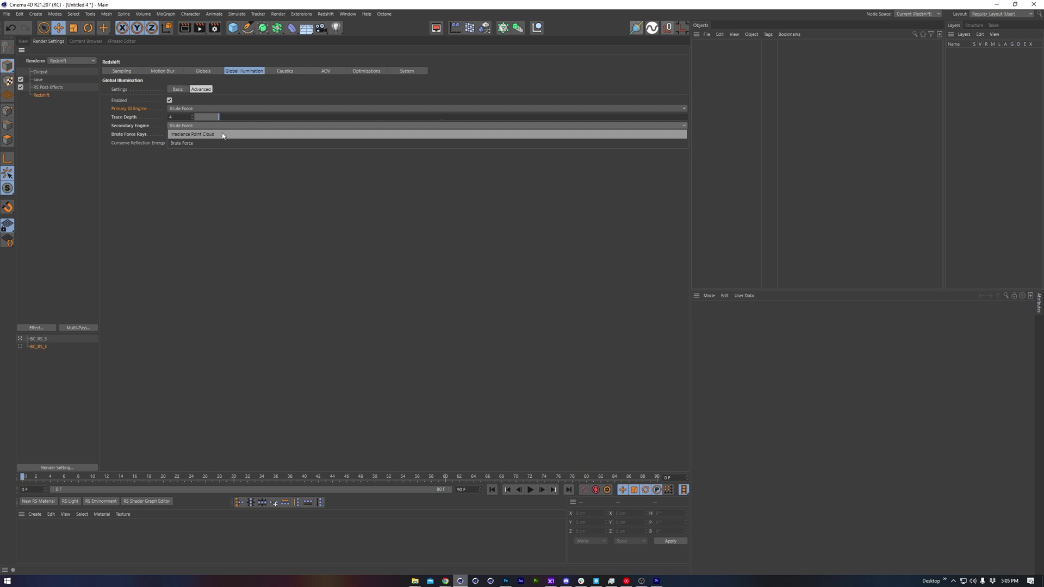
pyautogui.click(218, 143)
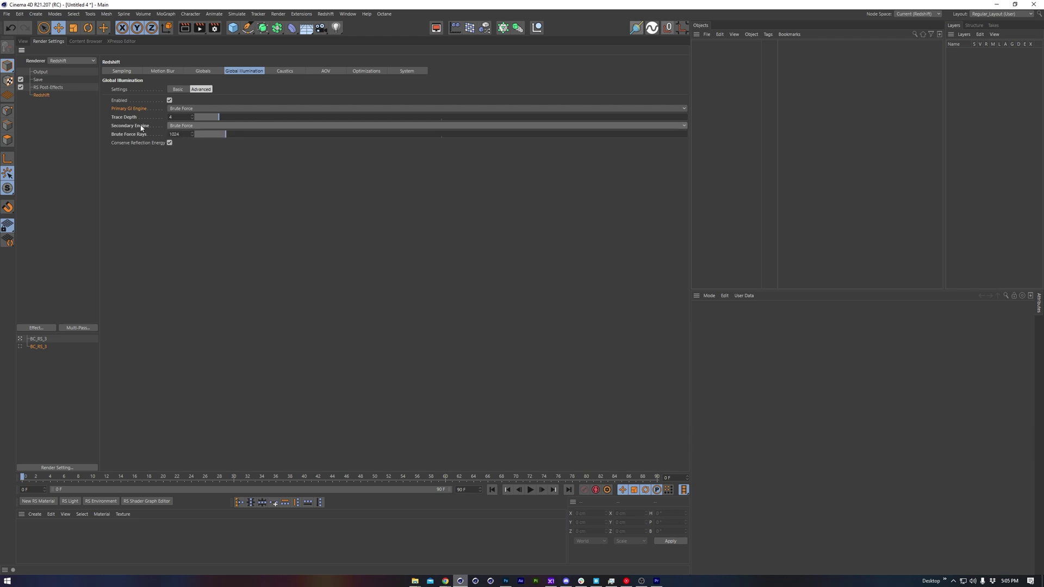
pyautogui.click(185, 135)
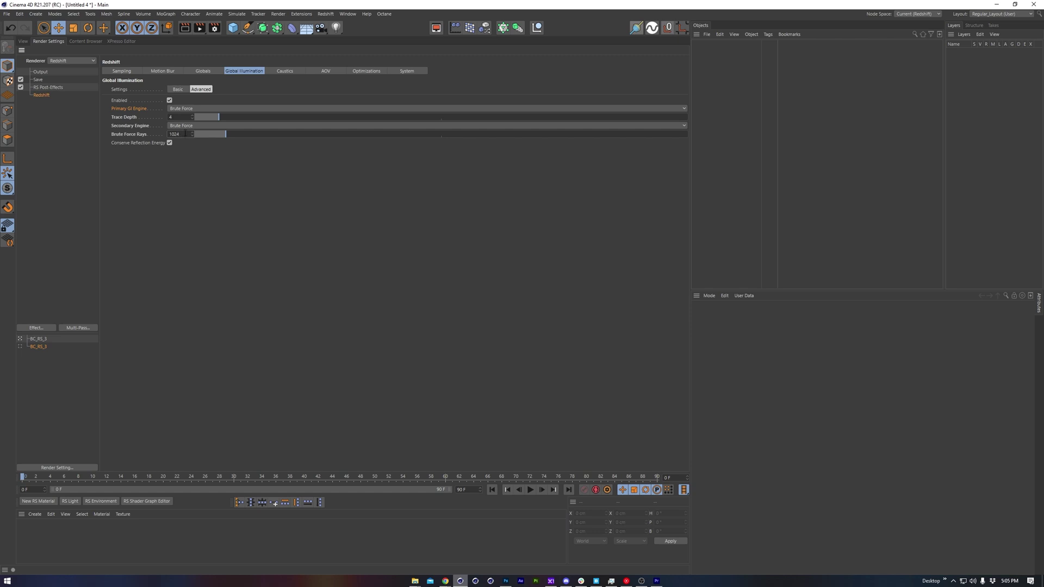
# - Review the Optimizations cut-off thresholds unchanged, then bring up the System settings
pyautogui.click(356, 72)
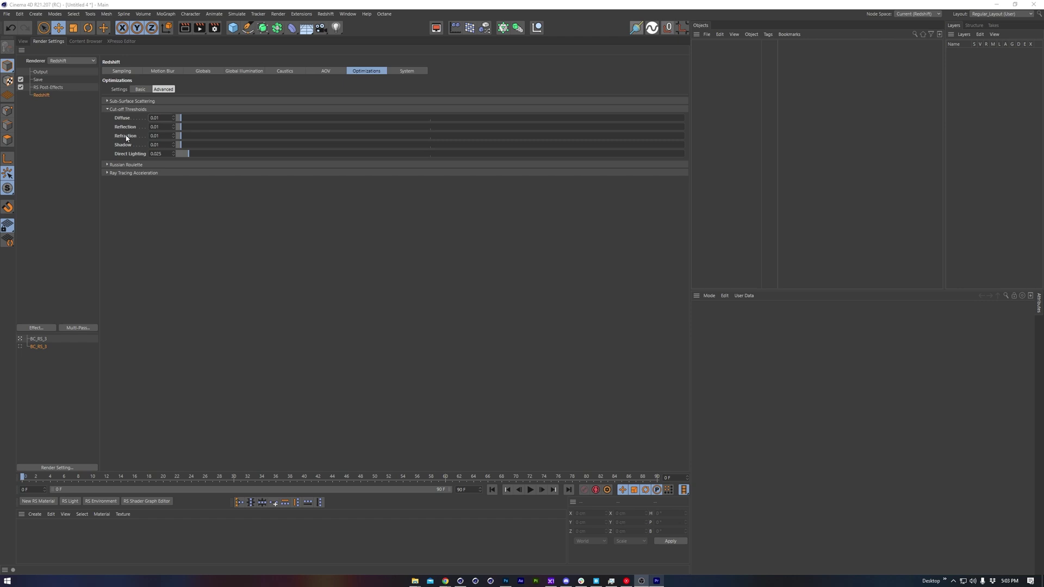
pyautogui.click(406, 72)
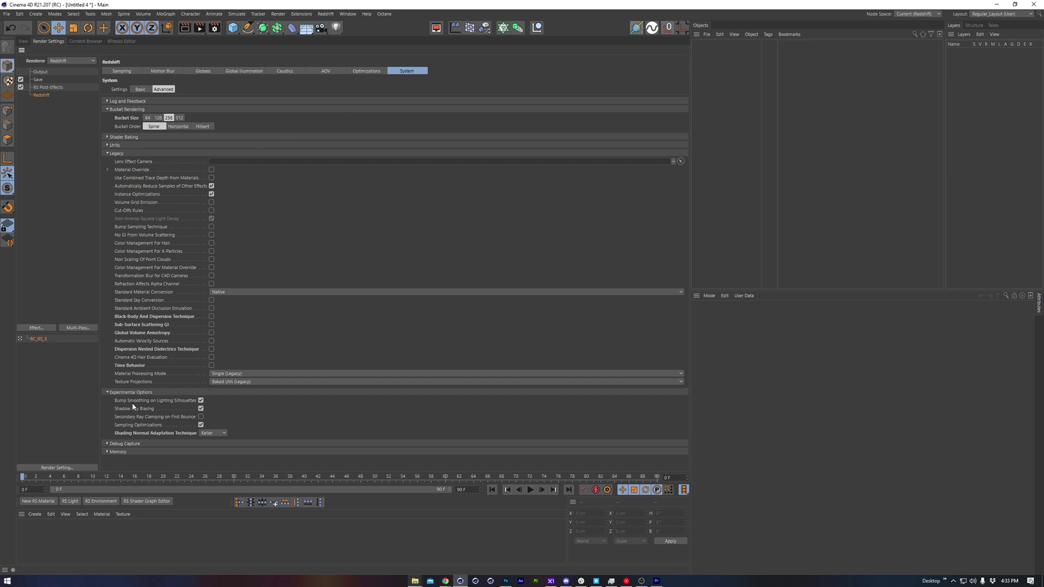
pyautogui.click(131, 375)
pyautogui.click(230, 375)
pyautogui.click(241, 375)
pyautogui.click(237, 385)
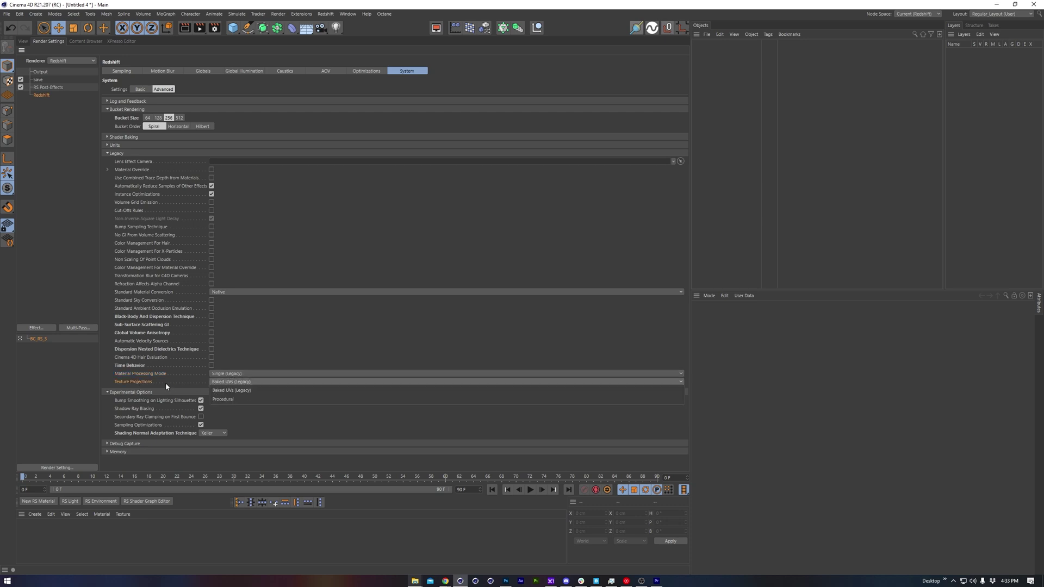
pyautogui.click(265, 385)
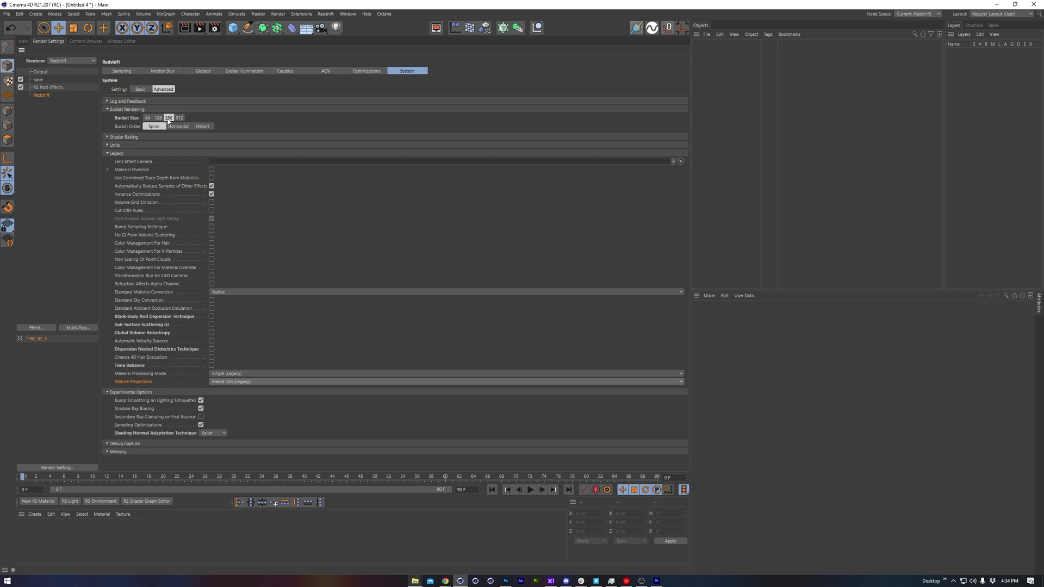
pyautogui.click(147, 118)
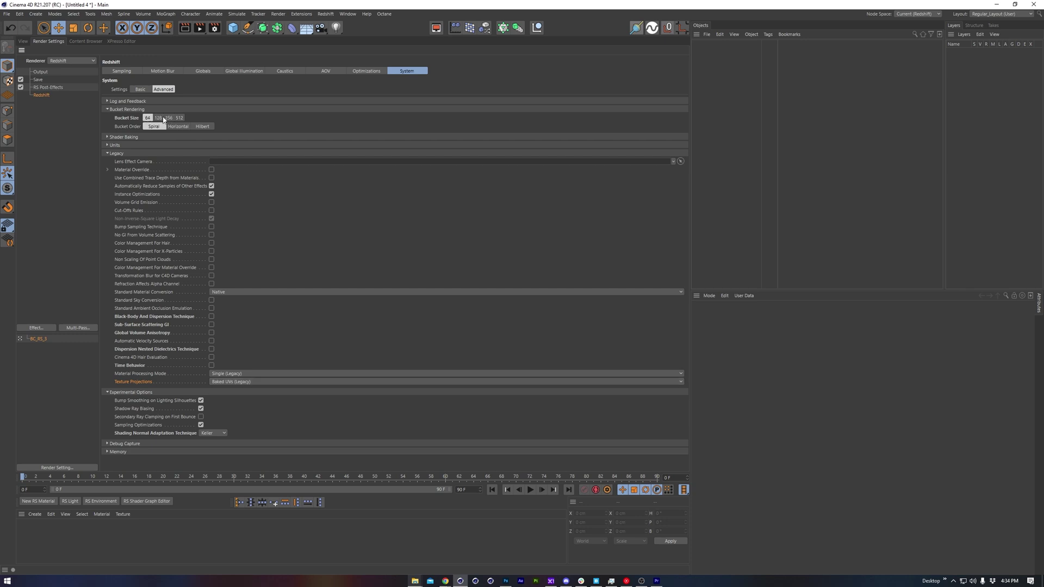
pyautogui.click(169, 118)
# - Save the current render settings as preset BC_RS_3
pyautogui.rightClick(40, 341)
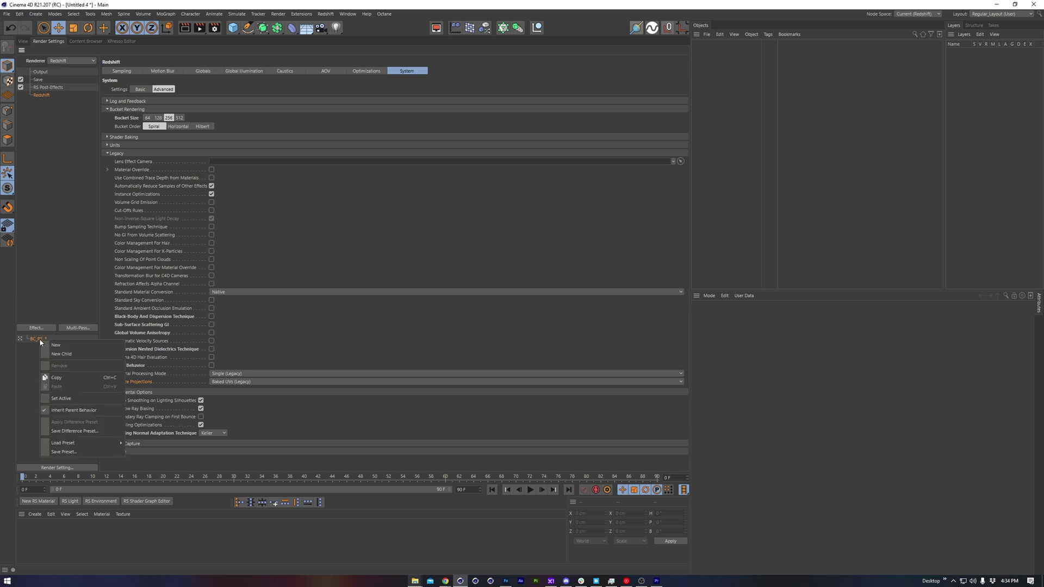
pyautogui.click(64, 452)
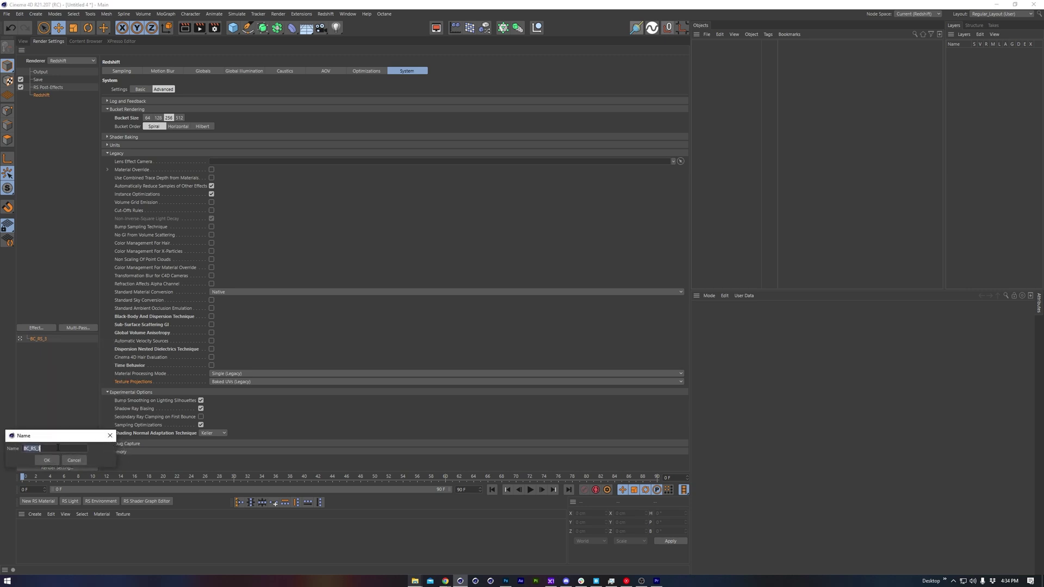
pyautogui.press('Return')
# - Load a saved preset, adding a second BC_RS_3 render setting with Bucket Size 128
pyautogui.rightClick(40, 358)
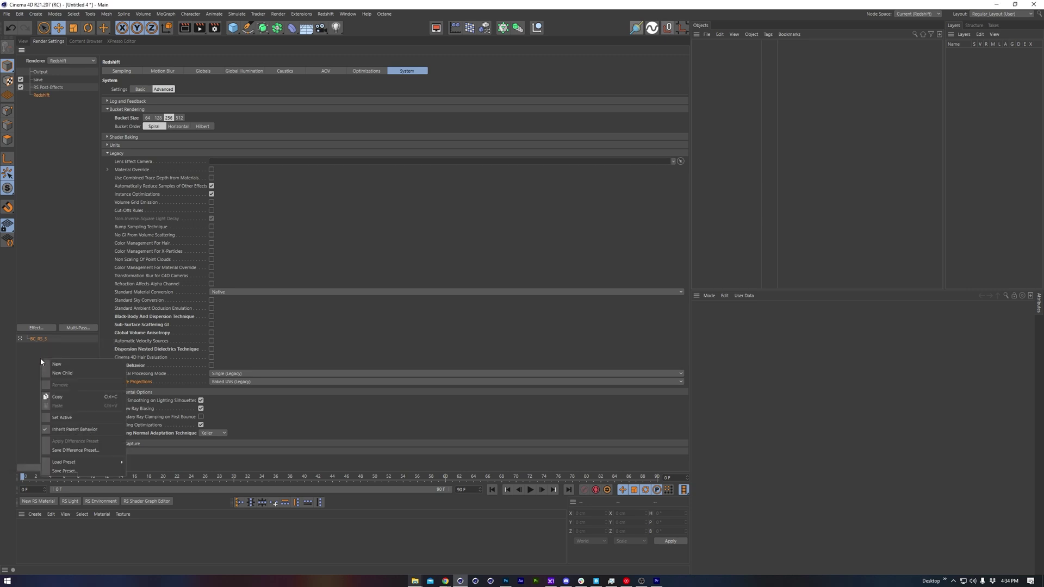
pyautogui.moveTo(84, 466)
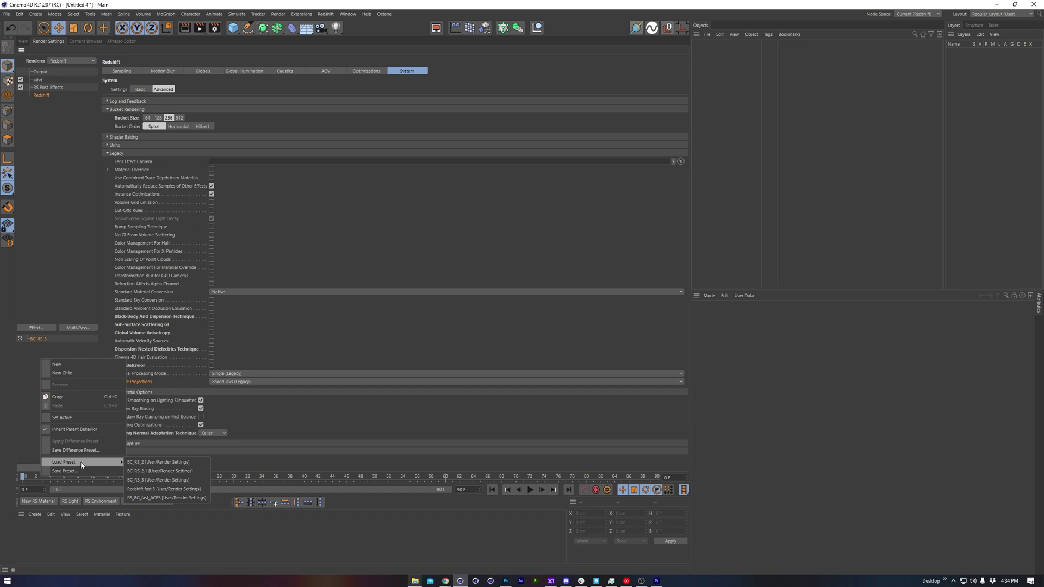
pyautogui.click(158, 480)
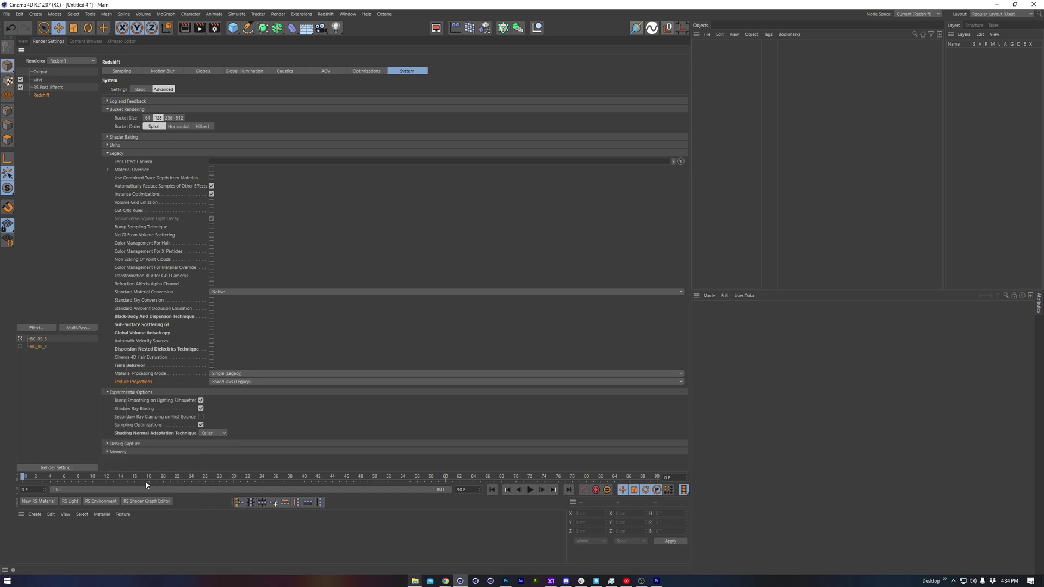